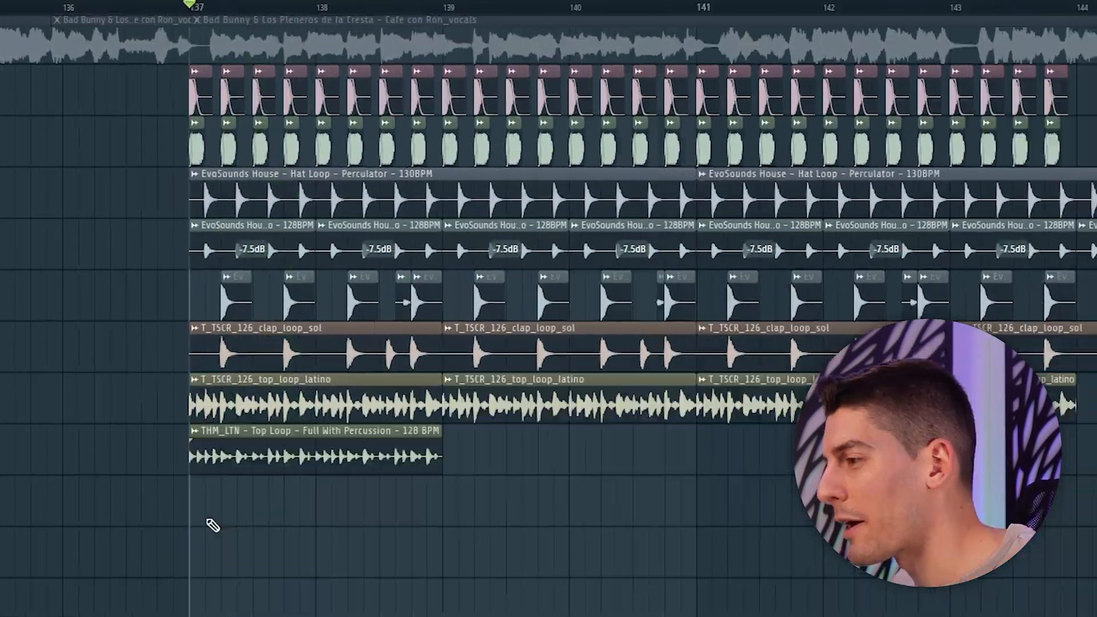
Trim the Full With Percussion top loop to its first beat, audition it in solo, and repeat it every two bars from bar 137.
{"action": "right_click", "coordinate": [230, 461], "text": "ctrl+alt"}
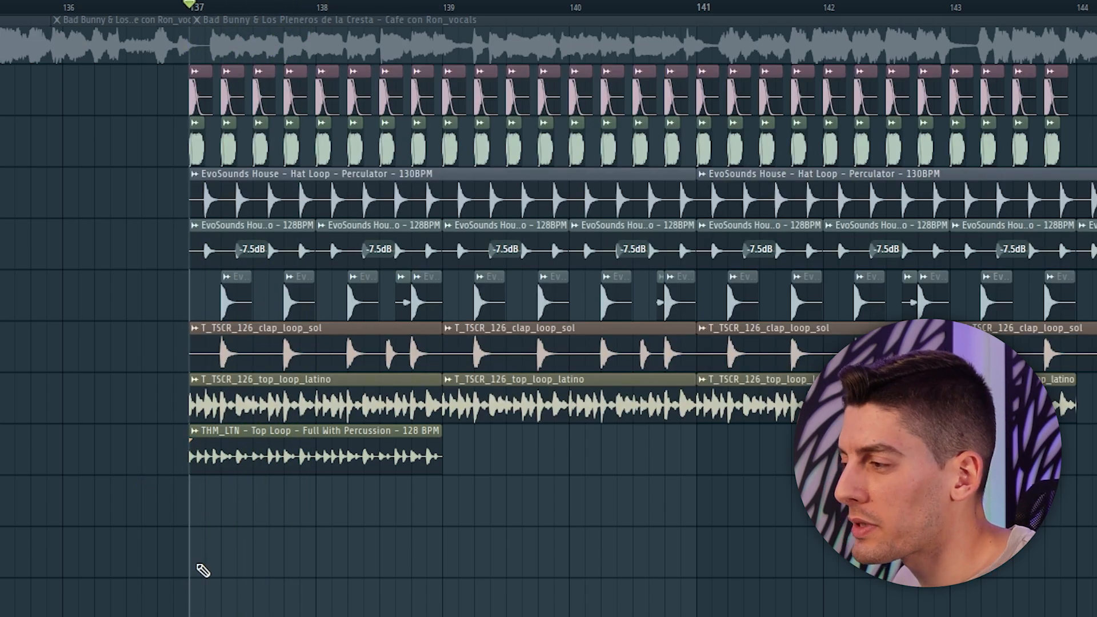
{"action": "left_click_drag", "start_coordinate": [404, 427], "coordinate": [216, 429]}
{"action": "right_click", "coordinate": [203, 450], "text": "ctrl+alt"}
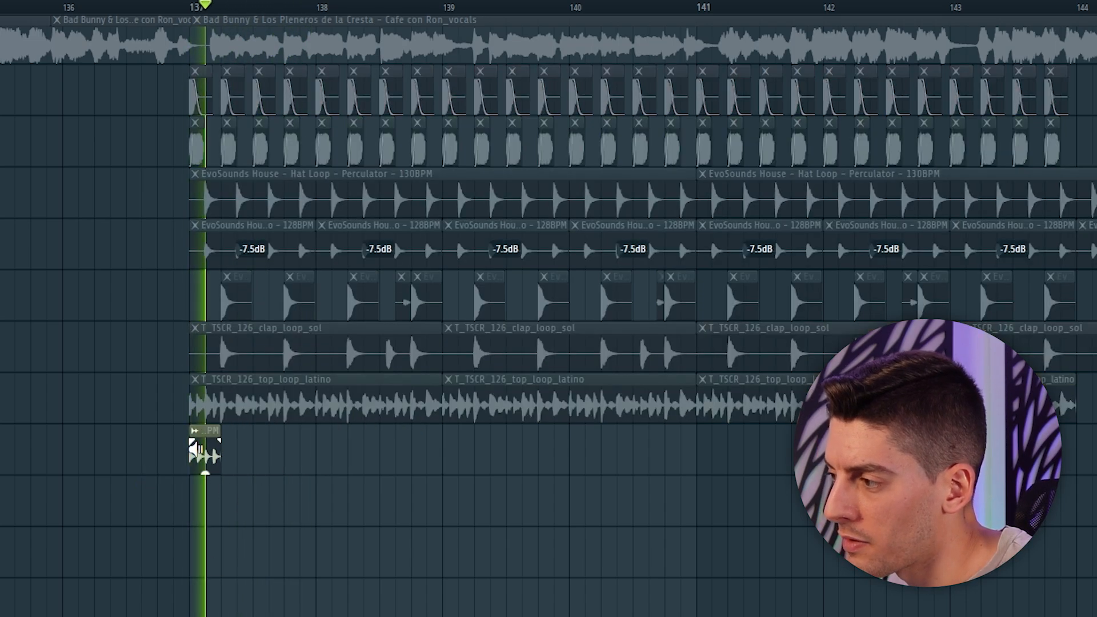
{"action": "double_click", "coordinate": [207, 454]}
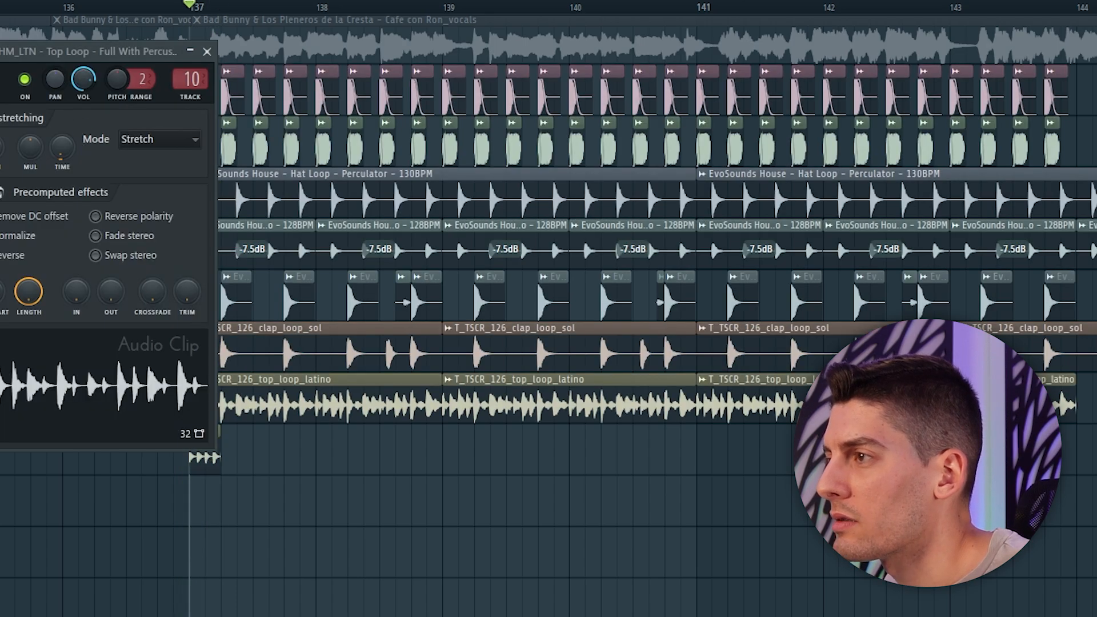
{"action": "key", "text": "Escape"}
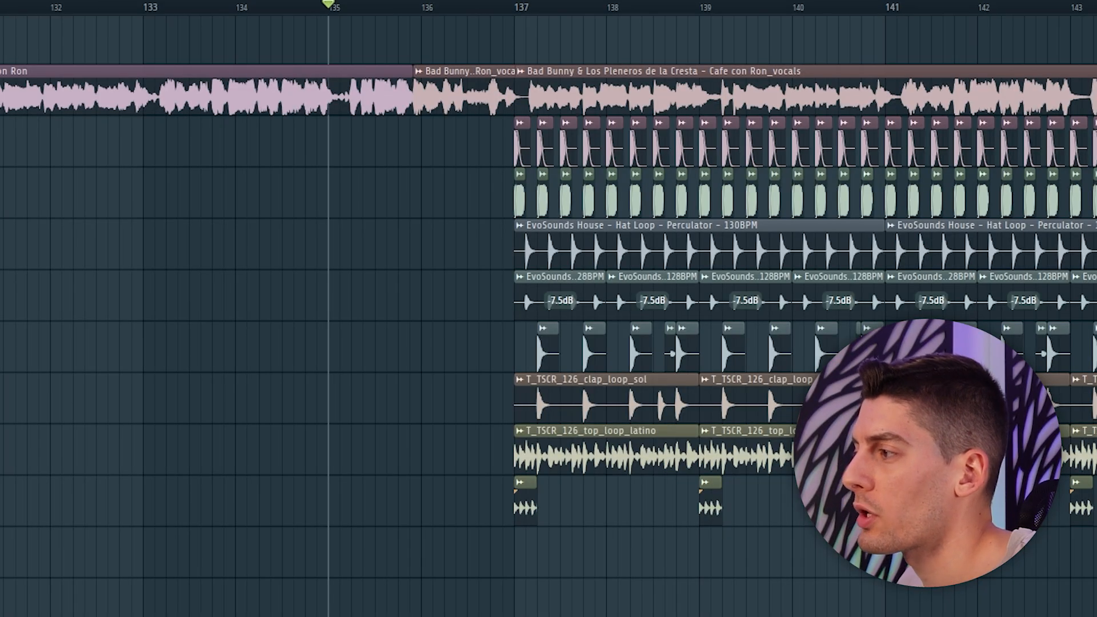
{"action": "key", "text": "space"}
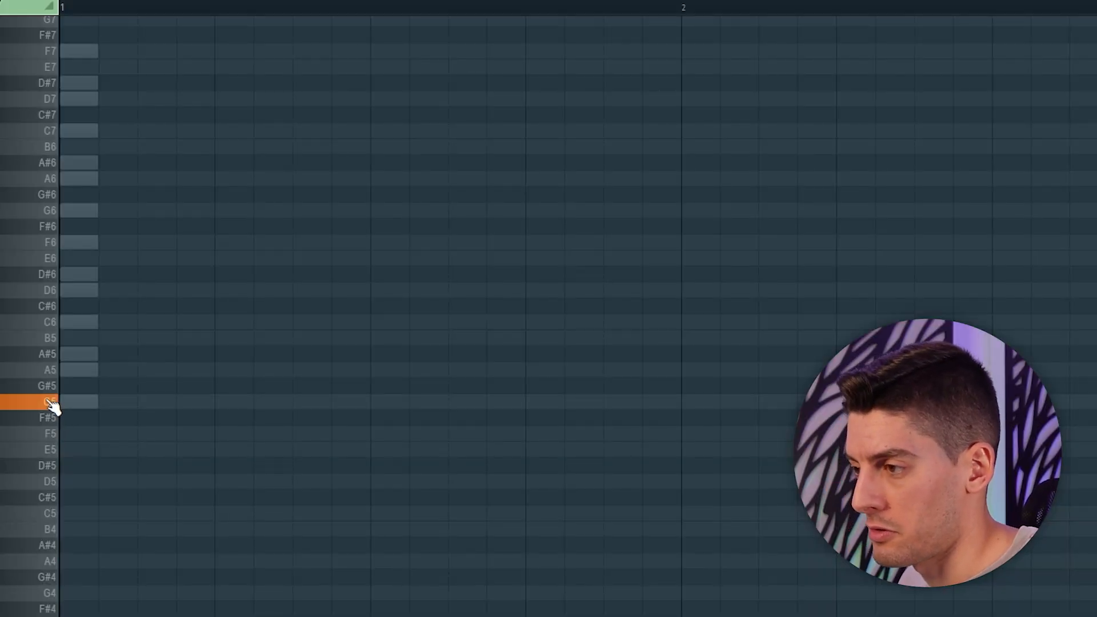
Write a one-bar bass pattern with low G5 notes and a G6 note in each half bar, and play it back.
{"action": "left_click", "coordinate": [67, 404]}
{"action": "left_click", "coordinate": [226, 405]}
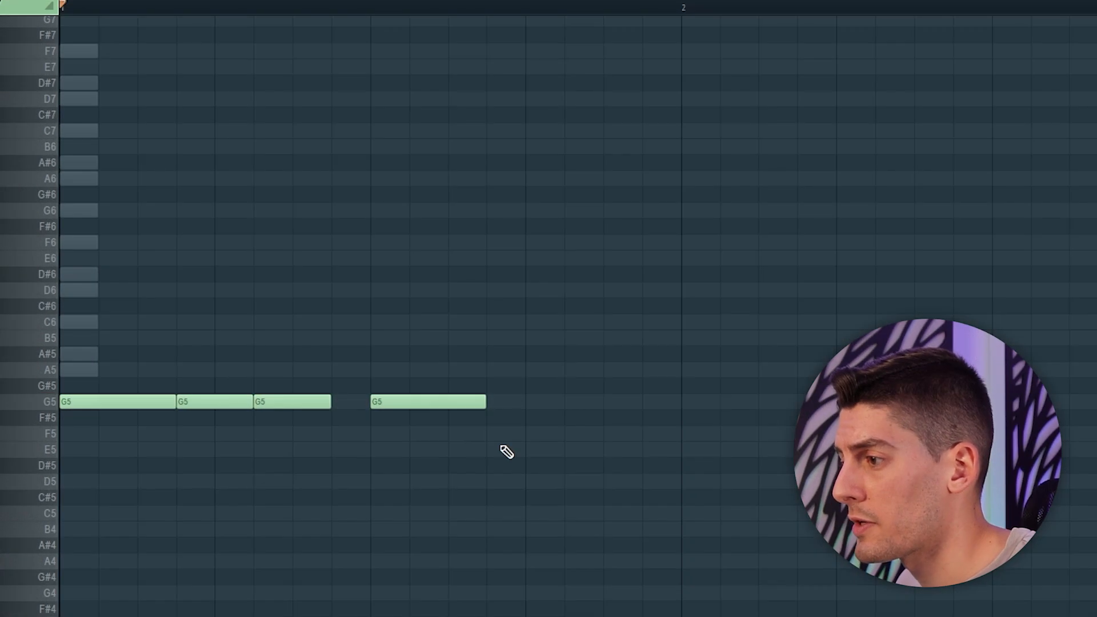
{"action": "key", "text": "space"}
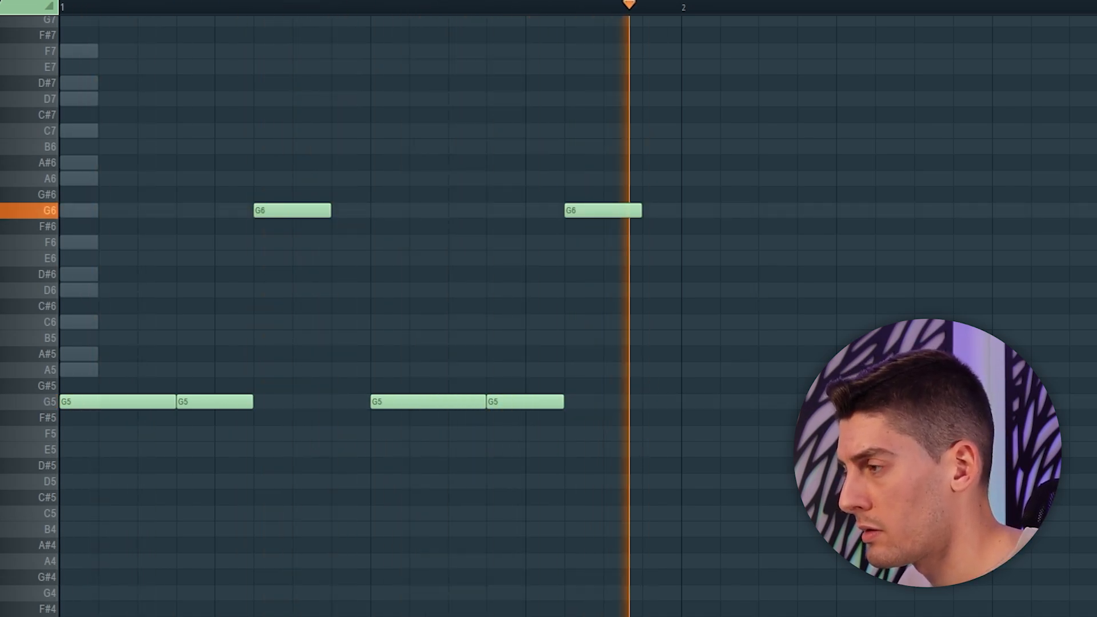
{"action": "left_click_drag", "start_coordinate": [321, 171], "coordinate": [736, 271]}
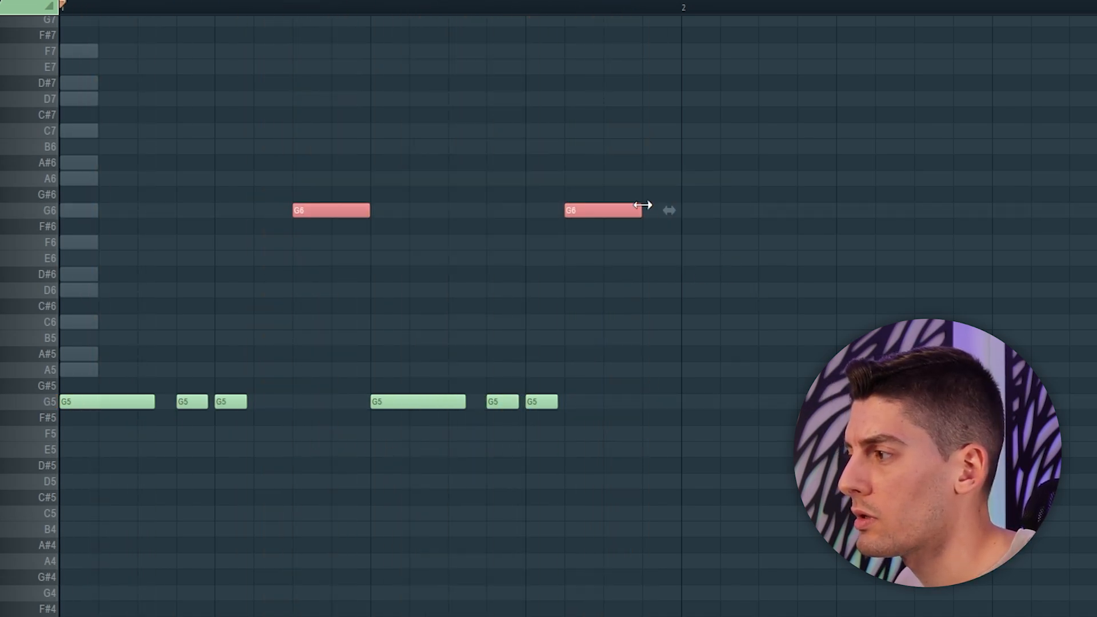
Repeat the G5 and G6 bass pattern to fill four bars and transpose the fourth bar's notes down.
{"action": "left_click_drag", "start_coordinate": [470, 480], "coordinate": [51, 114]}
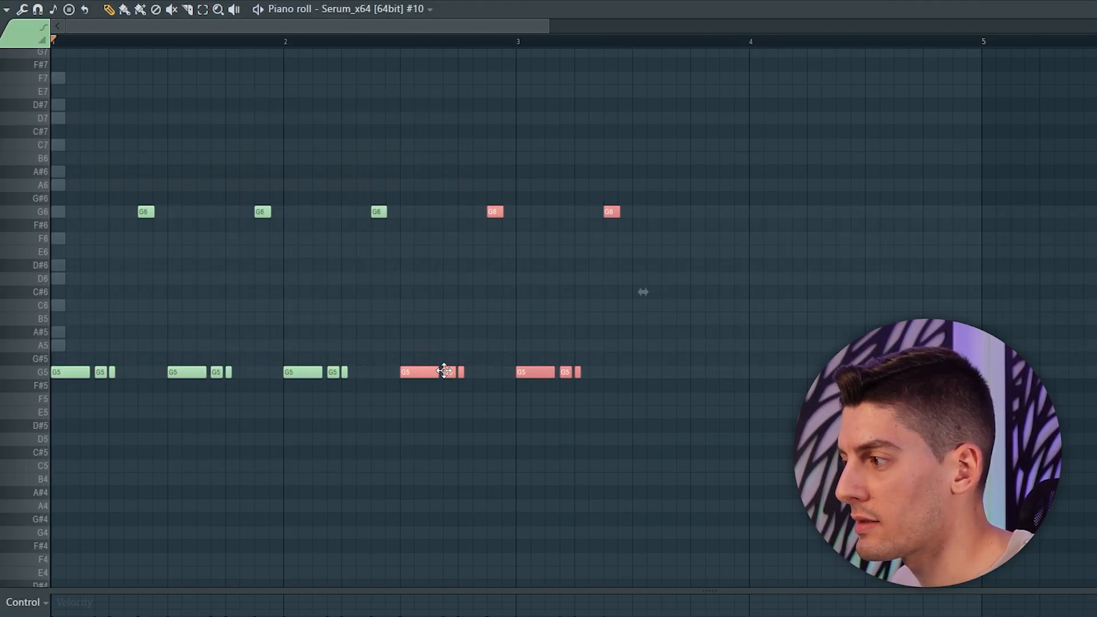
{"action": "left_click_drag", "start_coordinate": [751, 152], "coordinate": [982, 468]}
{"action": "left_click", "coordinate": [1063, 483]}
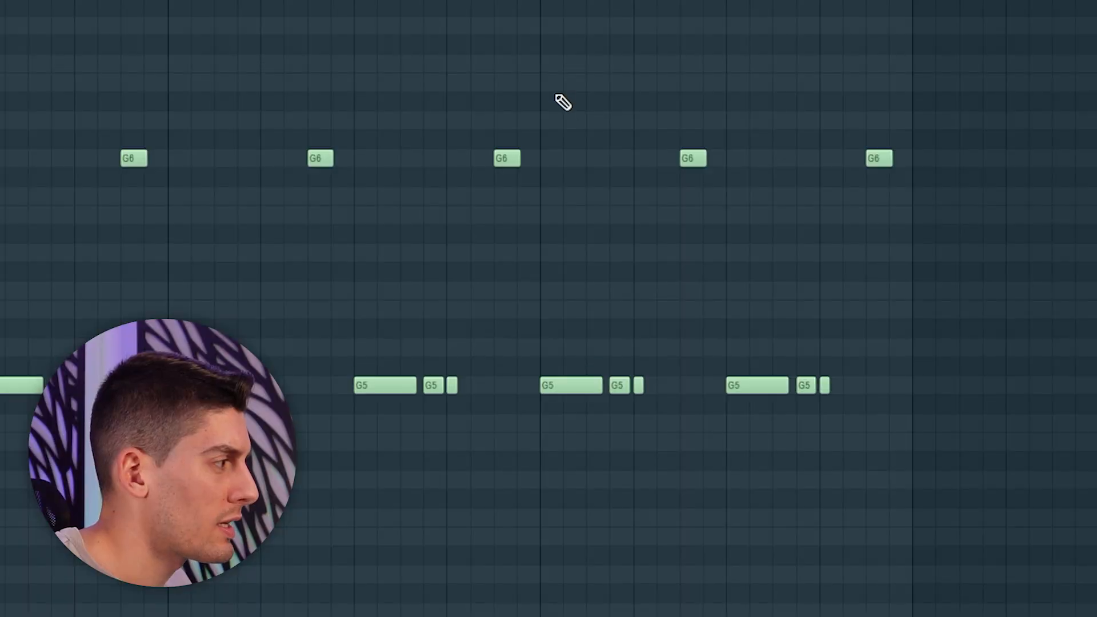
{"action": "mouse_move", "coordinate": [553, 75]}
{"action": "left_mouse_down"}
{"action": "mouse_move", "coordinate": [717, 498]}
{"action": "mouse_move", "coordinate": [944, 53]}
{"action": "left_mouse_up"}
{"action": "key", "text": "Down"}
{"action": "key", "text": "Down"}
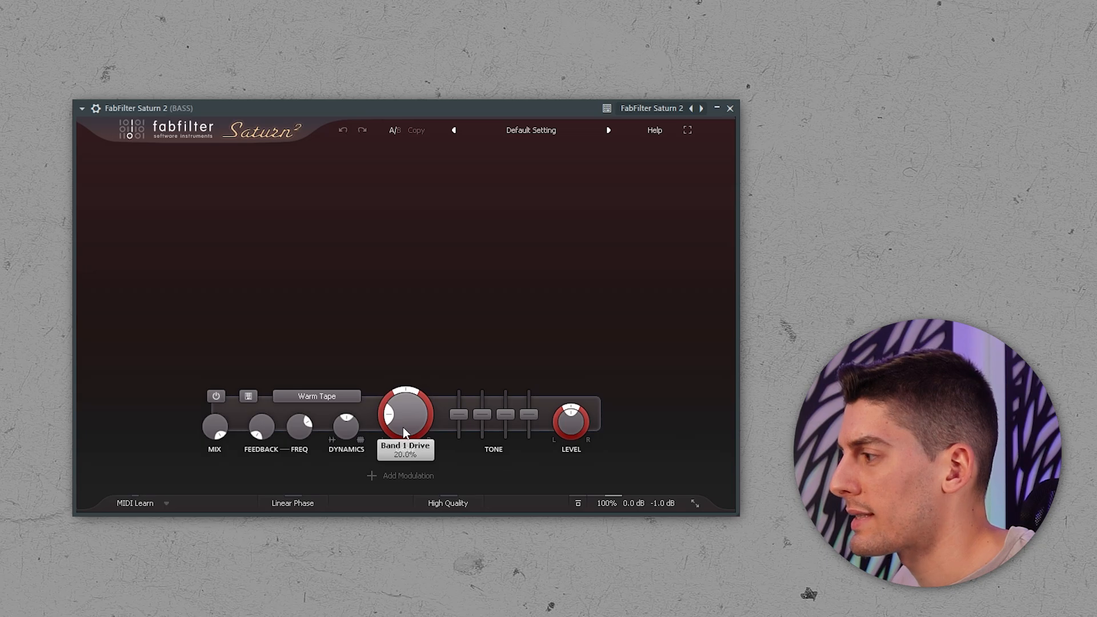
Increase the Band 1 drive of the Warm Tape saturation on the bass in FabFilter Saturn 2.
{"action": "left_click_drag", "start_coordinate": [404, 432], "coordinate": [403, 346]}
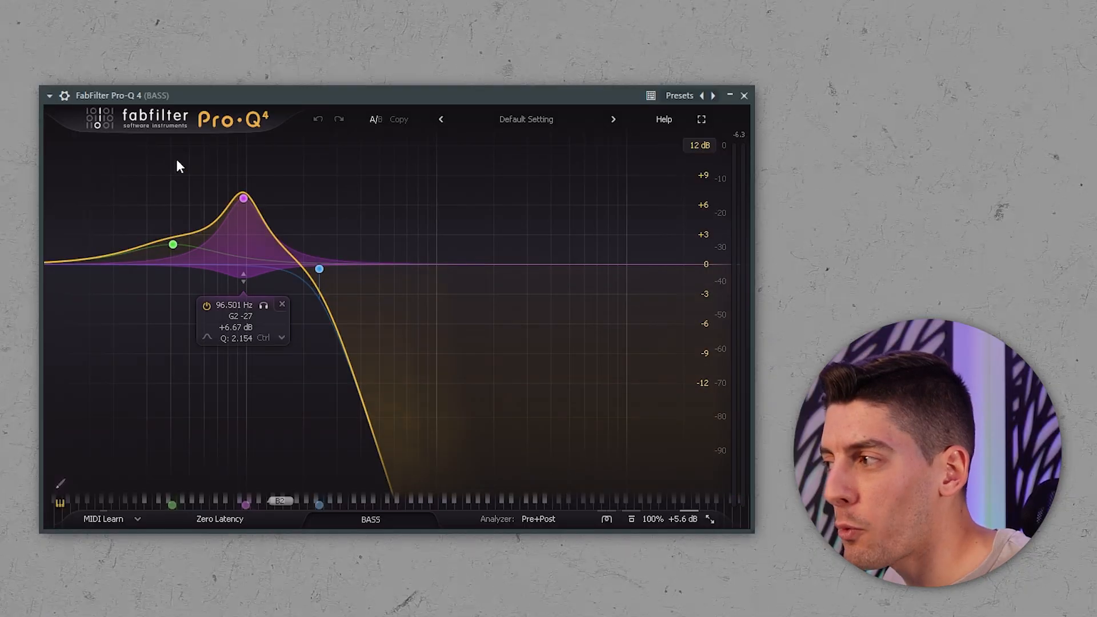
Audition the bass with the 96.5 Hz boost bypassed in FabFilter Pro-Q 4.
{"action": "key", "text": "space"}
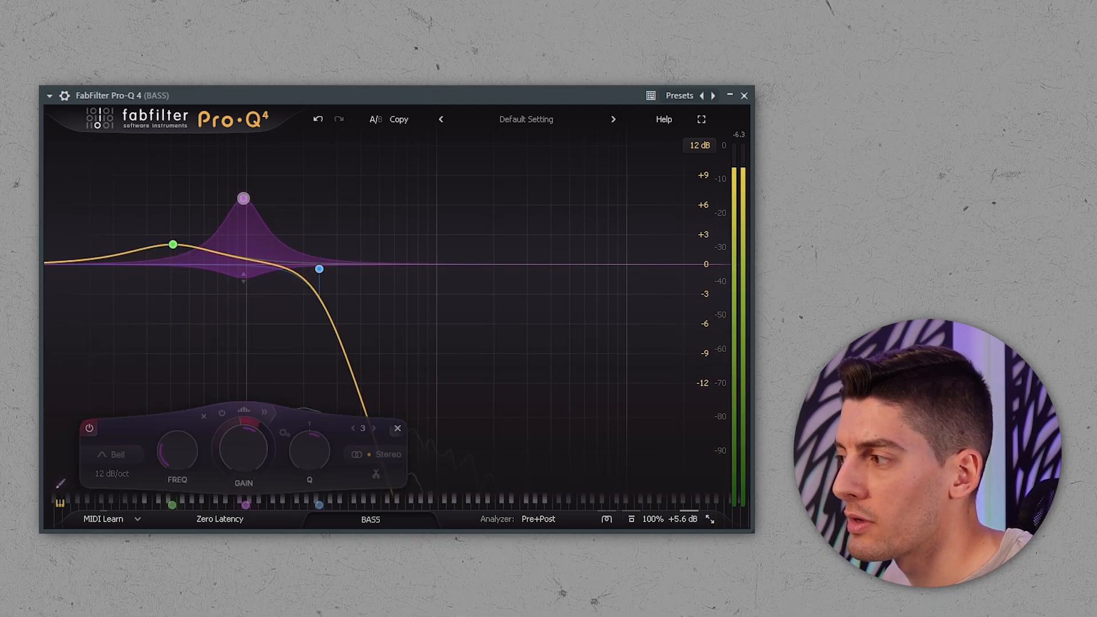
{"action": "key", "text": "space"}
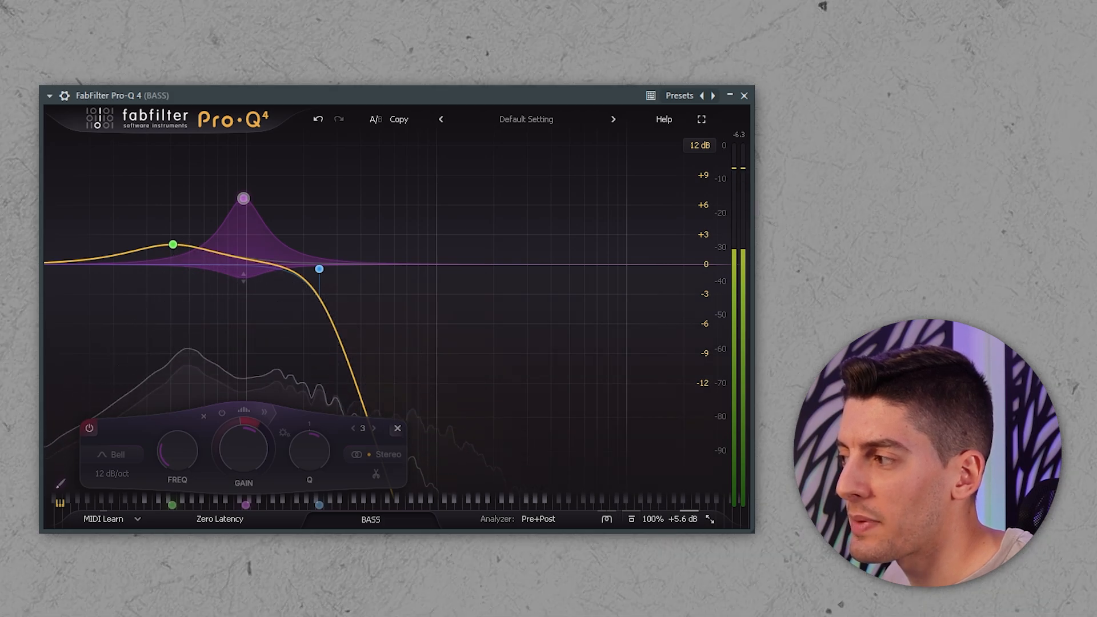
{"action": "left_click", "coordinate": [490, 345]}
{"action": "mouse_move", "coordinate": [210, 285]}
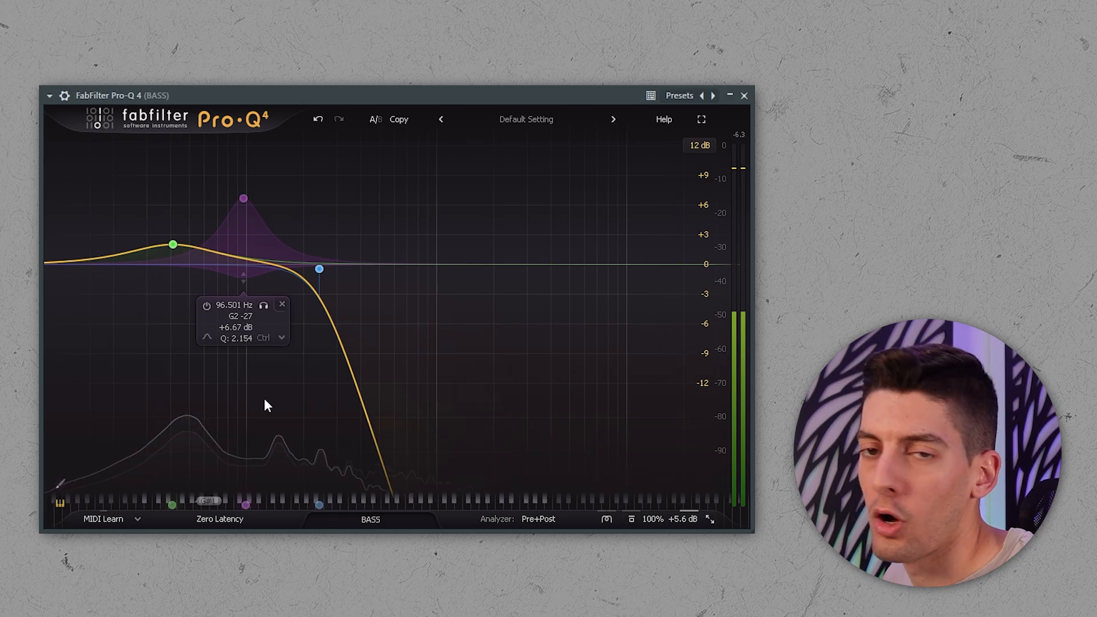
{"action": "left_click", "coordinate": [243, 199]}
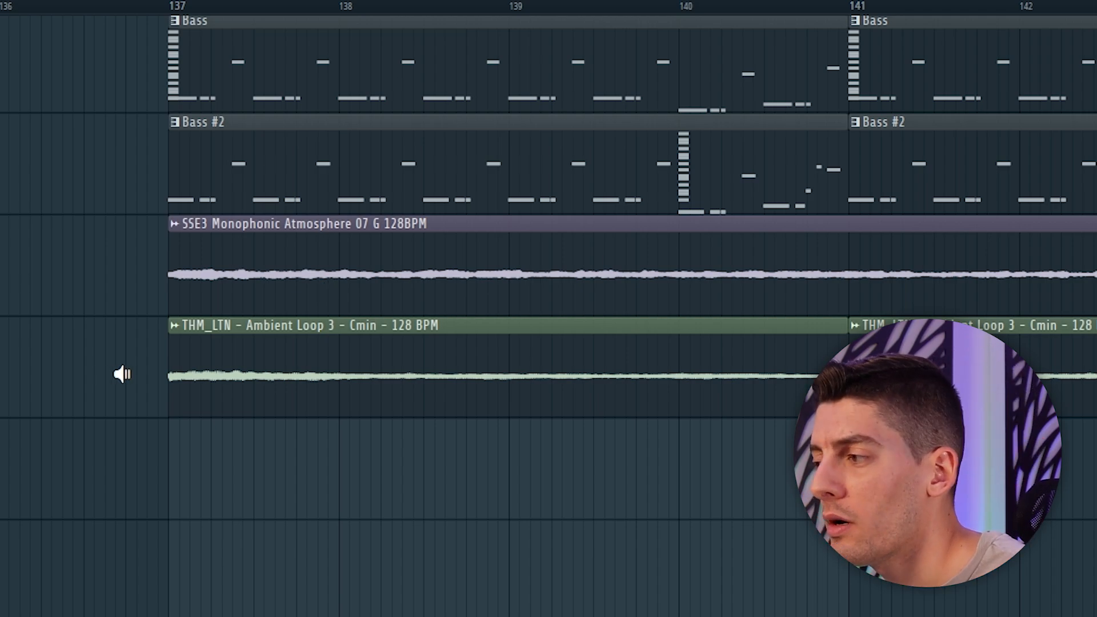
Audition the Ambient Loop 3 and Monophonic Atmosphere 07 layers under the bass.
{"action": "right_click", "coordinate": [304, 369]}
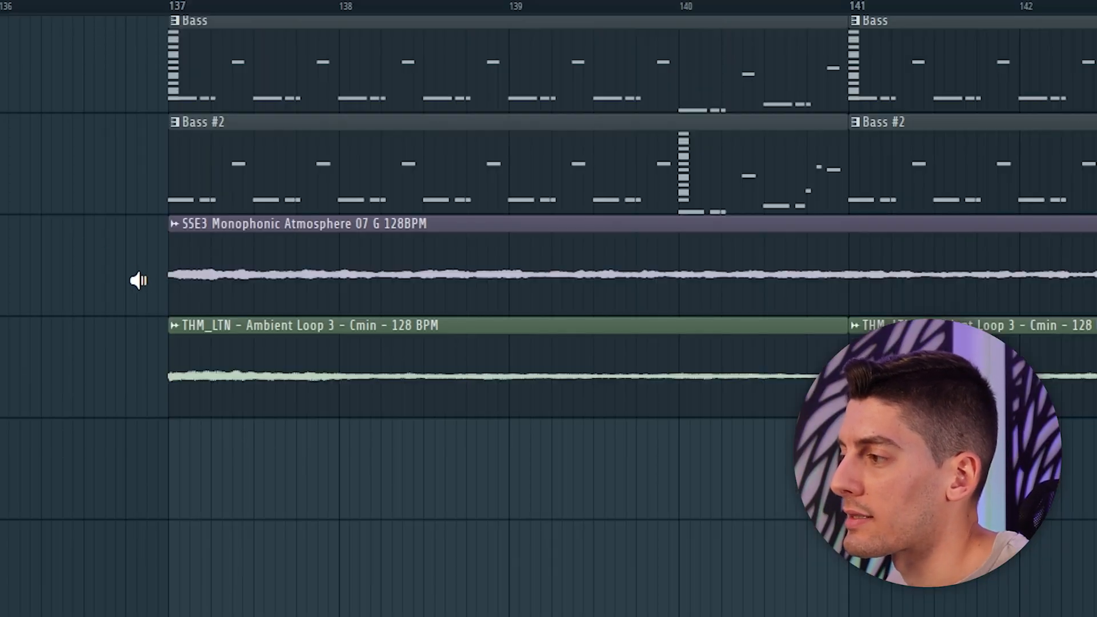
{"action": "left_click_drag", "start_coordinate": [139, 280], "coordinate": [246, 286]}
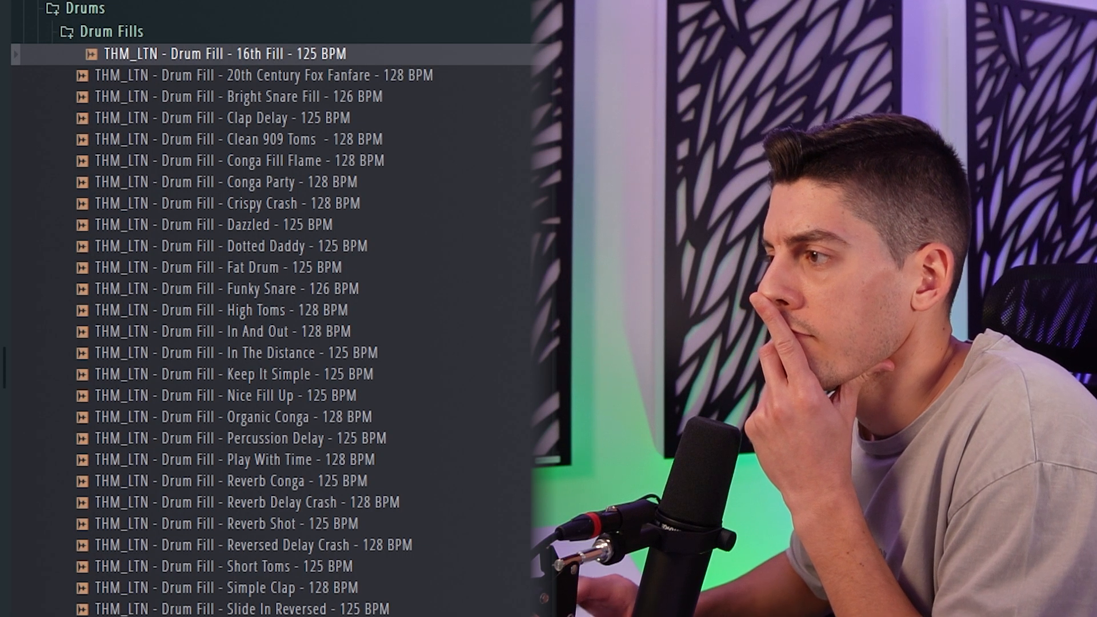
Audition the samples in the Drum Fills folder, from 16th Fill onwards and around Play With Time.
{"action": "key", "text": "Down"}
{"action": "key", "text": "Down"}
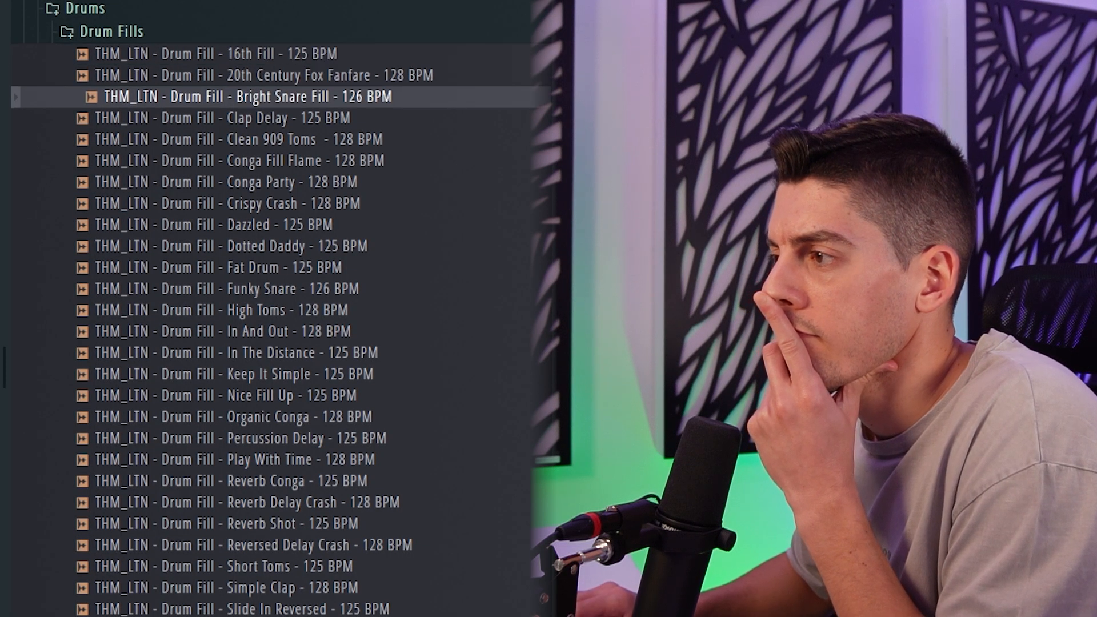
{"action": "key", "text": "Down"}
{"action": "key", "text": "Down"}
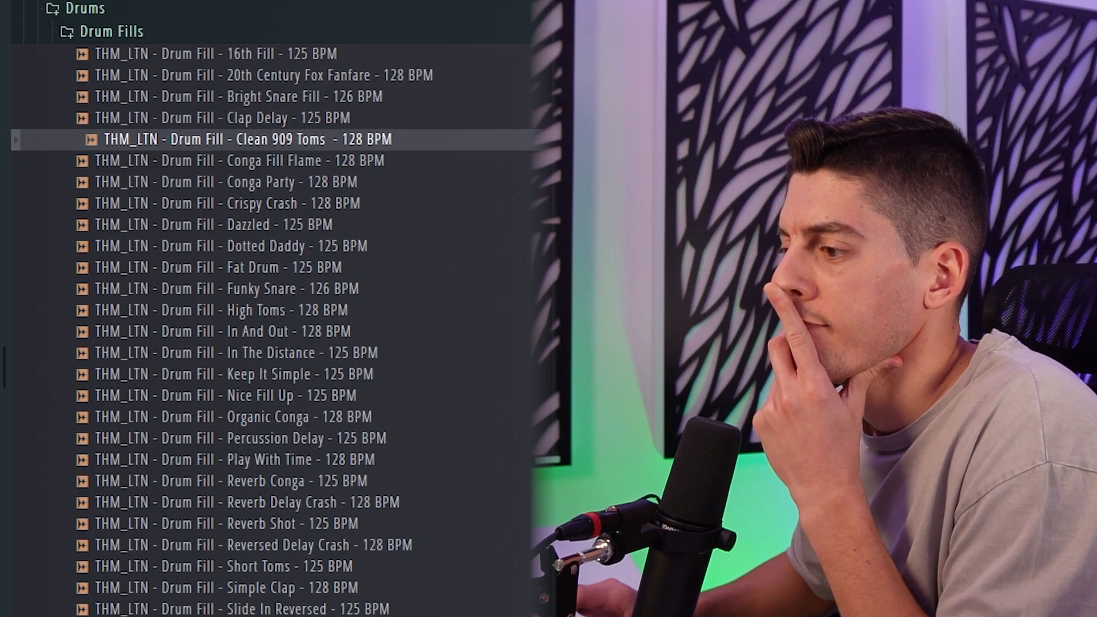
{"action": "key", "text": "Down"}
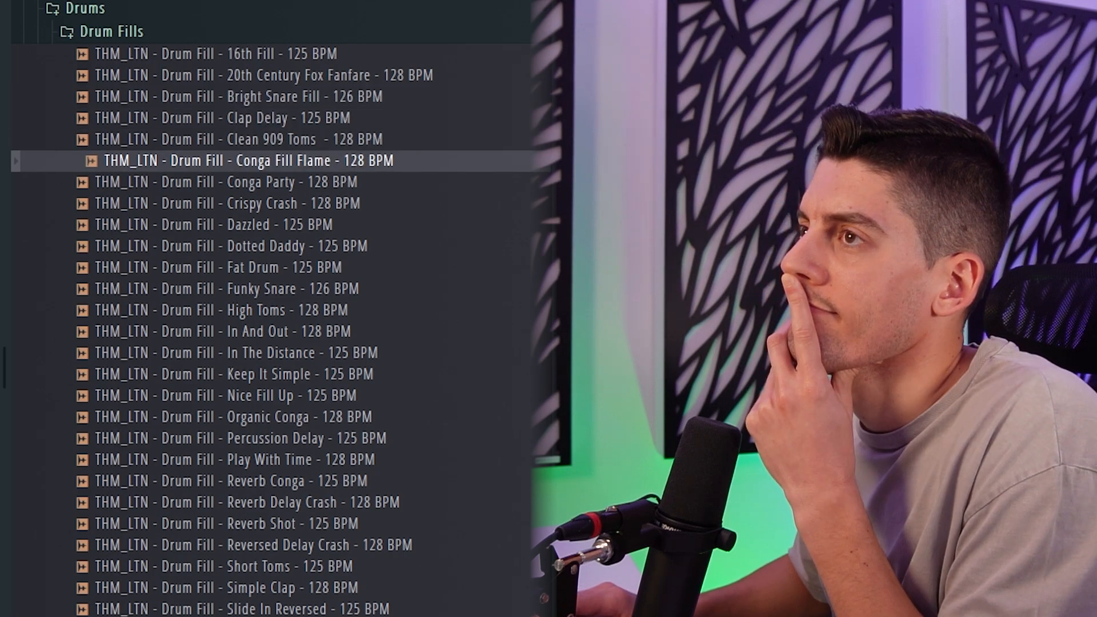
{"action": "key", "text": "Down"}
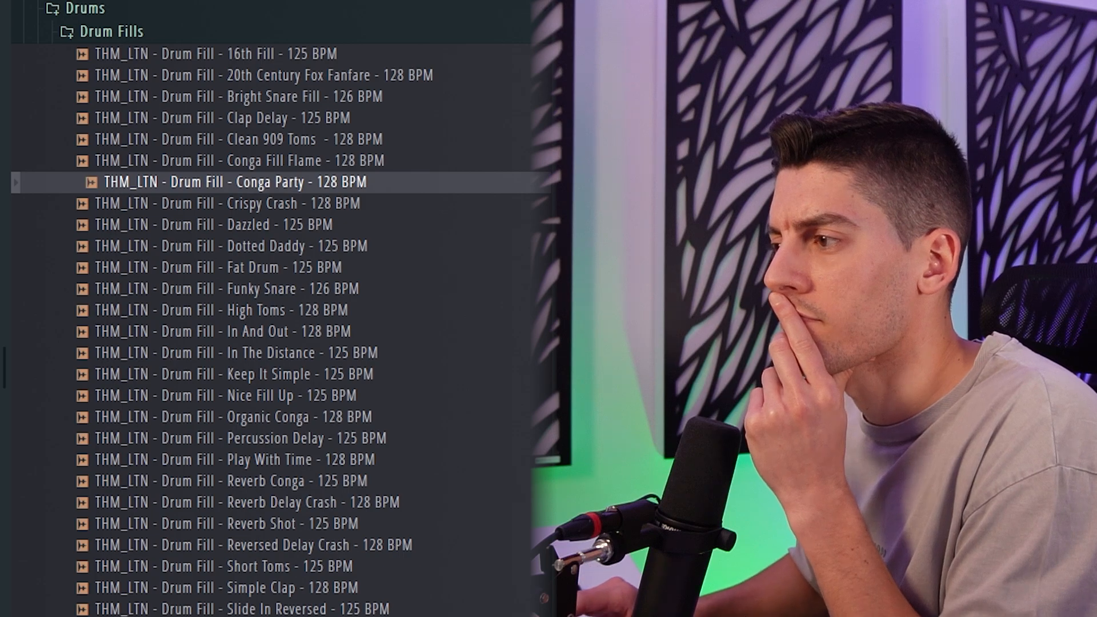
{"action": "key", "text": "Down"}
{"action": "key", "text": "Down"}
{"action": "left_click", "coordinate": [243, 460]}
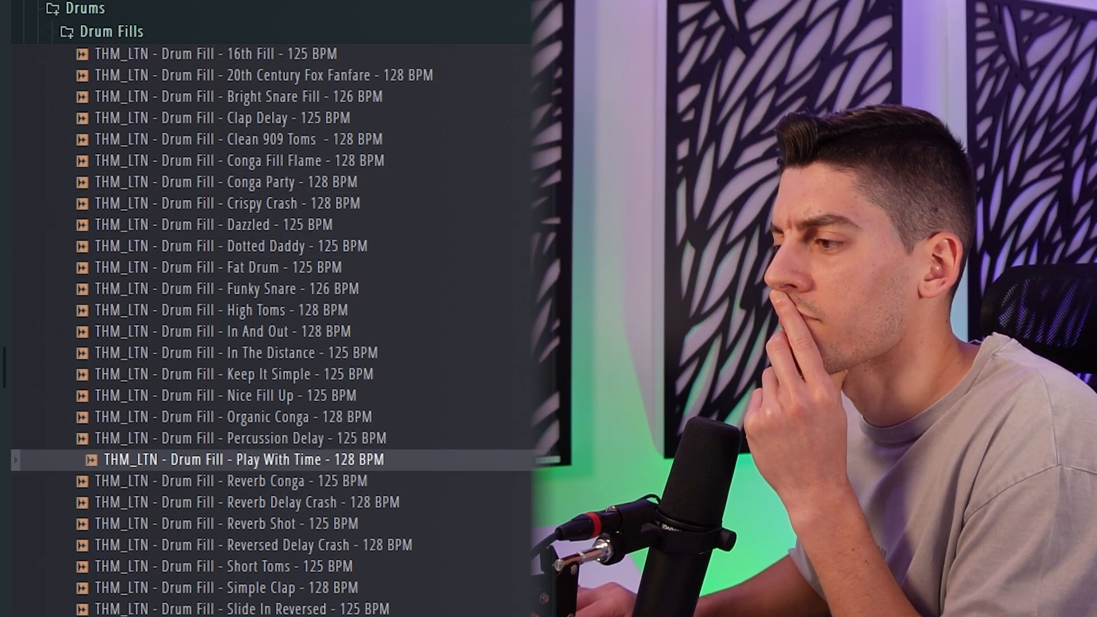
{"action": "key", "text": "Down"}
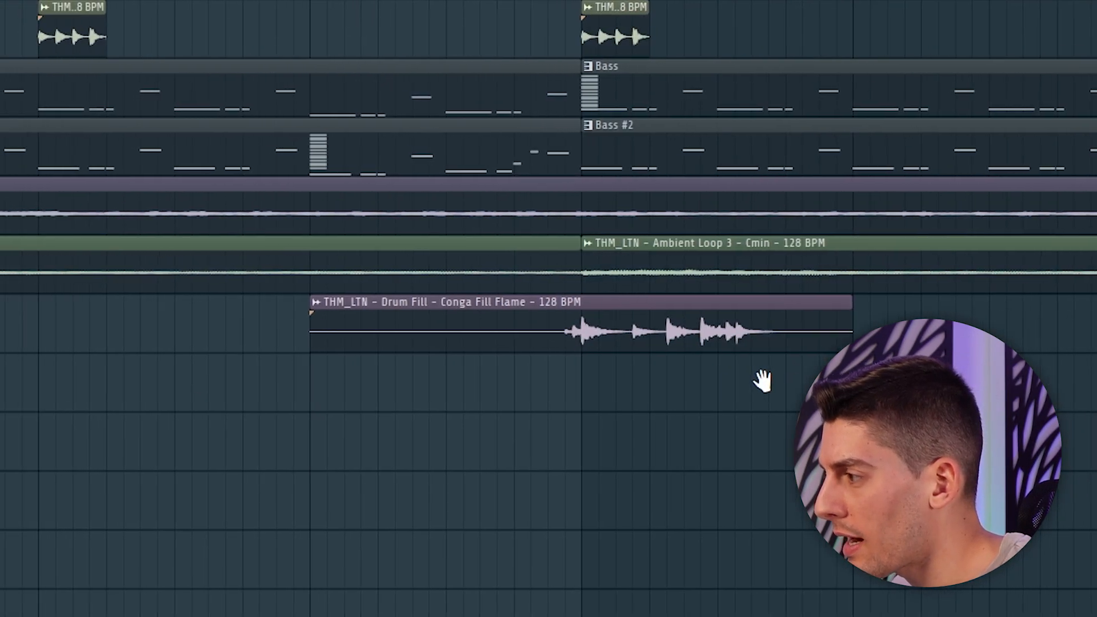
Move the Conga Fill Flame drum fill earlier, cut off its end at bar 141, and audition it in solo.
{"action": "left_click_drag", "start_coordinate": [629, 317], "coordinate": [531, 329]}
{"action": "right_click", "coordinate": [416, 334], "text": "alt"}
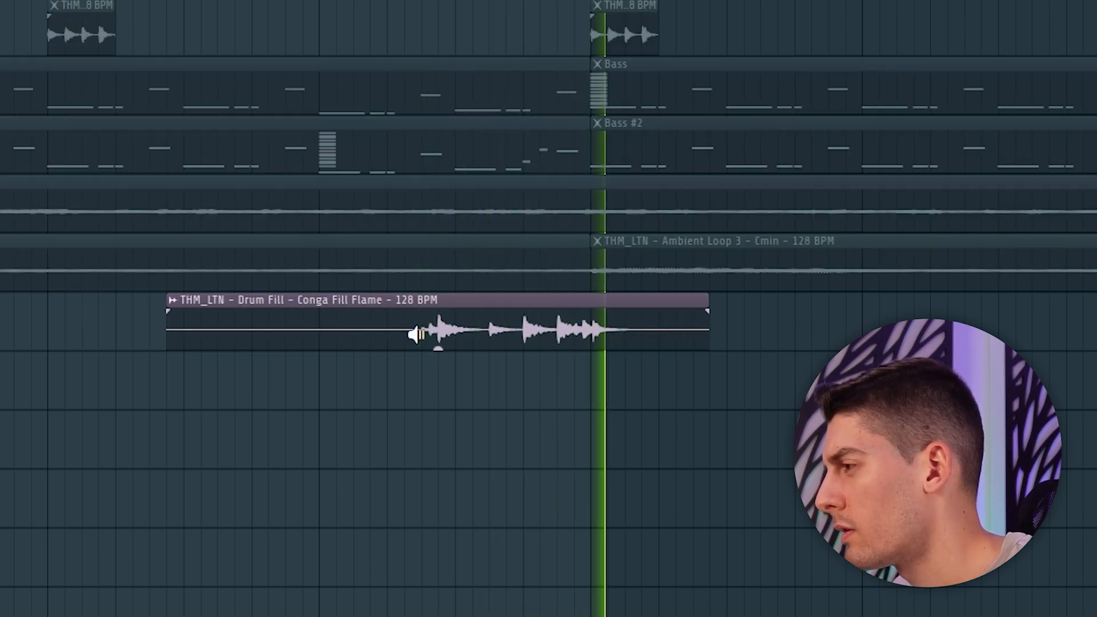
{"action": "left_click_drag", "start_coordinate": [557, 303], "coordinate": [557, 343]}
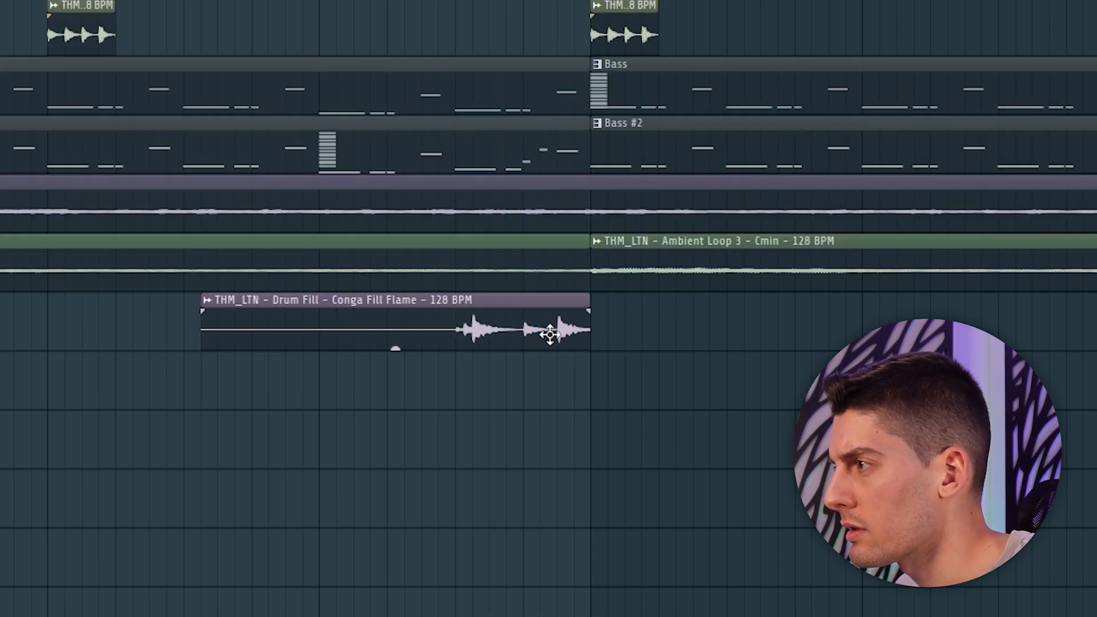
{"action": "right_click", "coordinate": [550, 334], "text": "alt"}
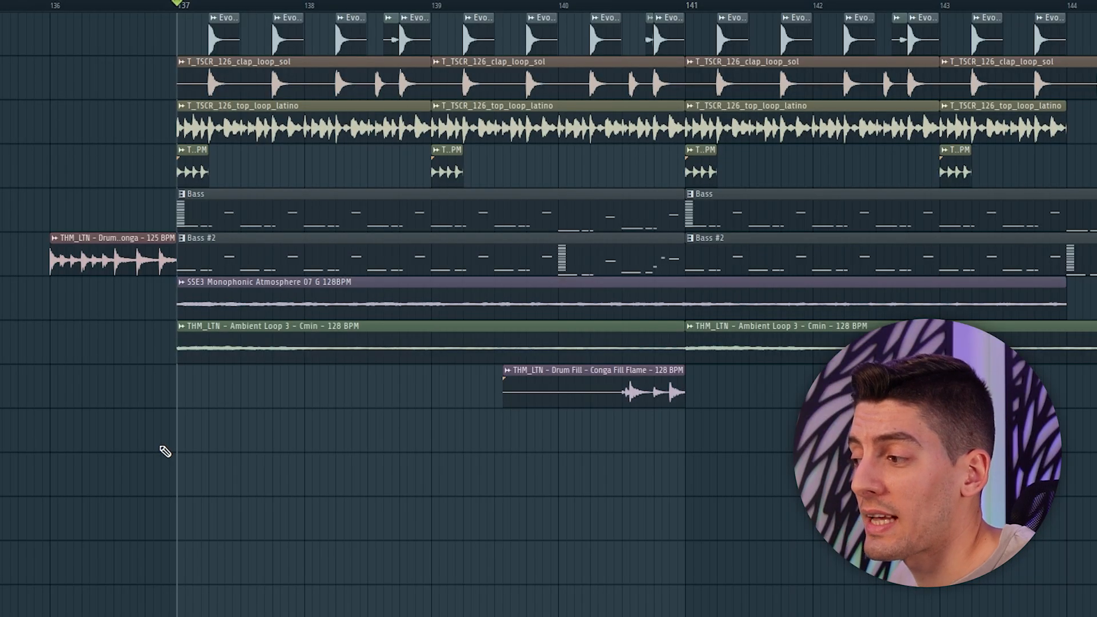
Audition the drop effects, War Horn and stab one-shots in solo, and check the bass shots' placement against the bass pattern.
{"action": "right_click", "coordinate": [294, 392], "text": "alt"}
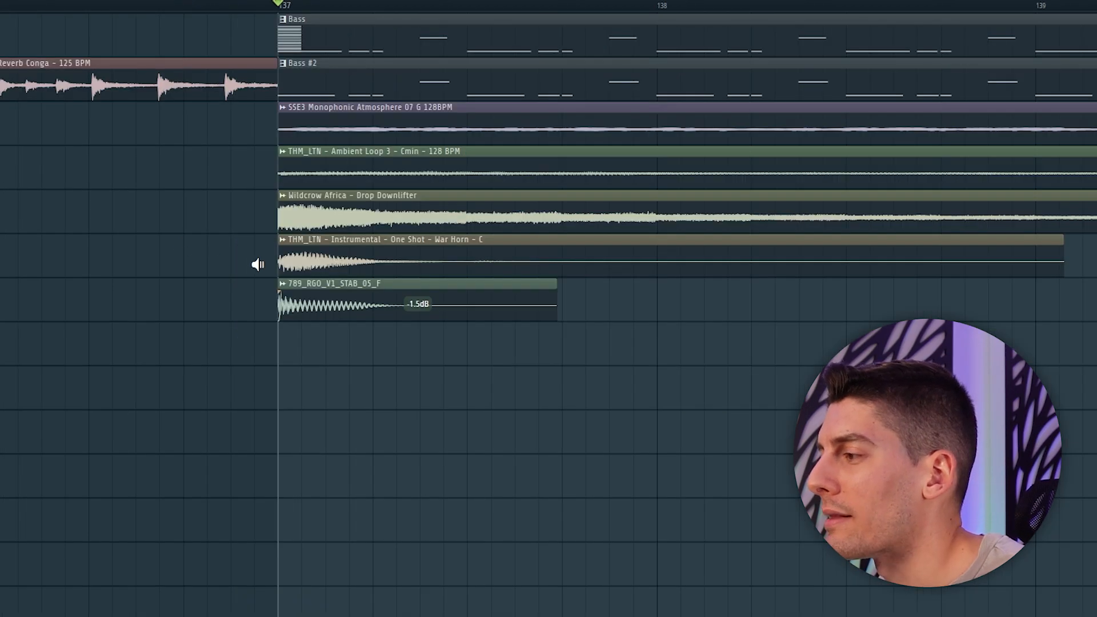
{"action": "right_click", "coordinate": [258, 264], "text": "alt"}
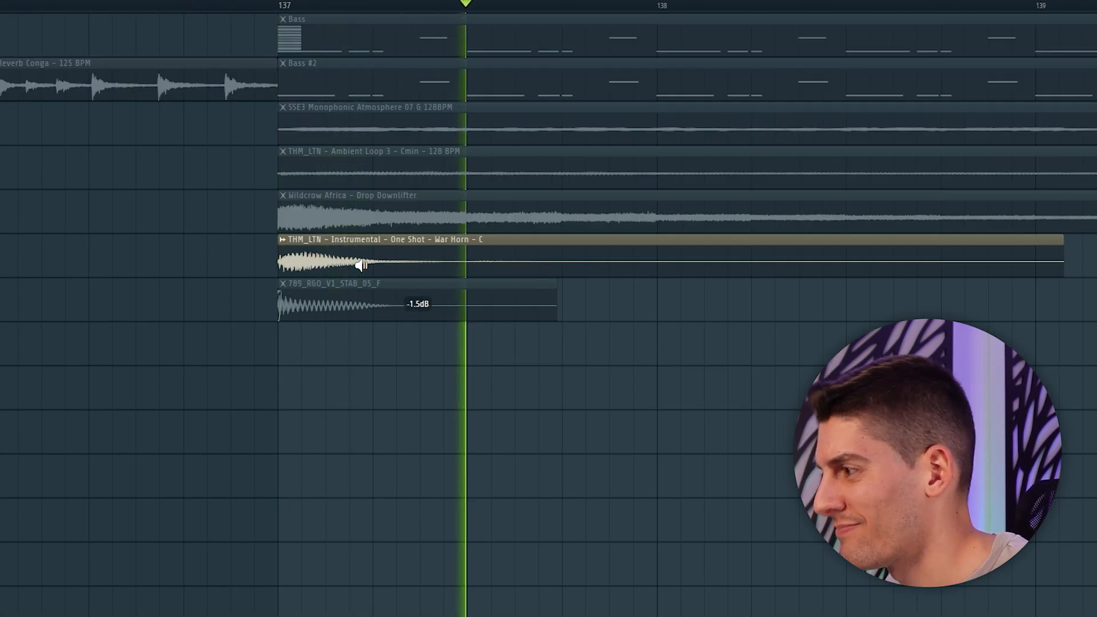
{"action": "right_click", "coordinate": [371, 307], "text": "alt"}
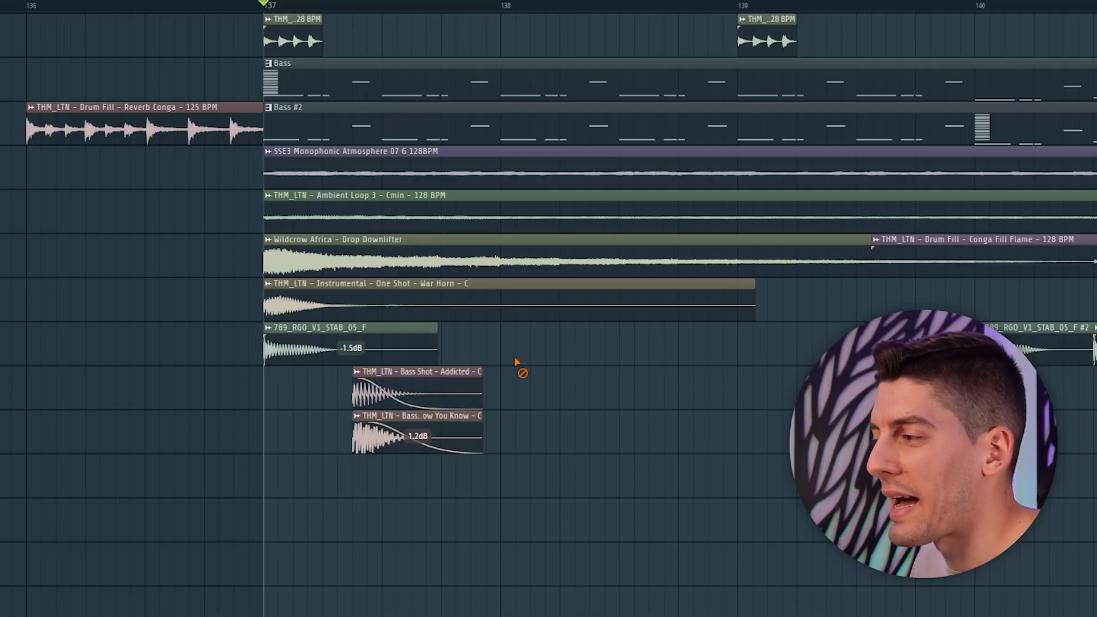
{"action": "scroll", "coordinate": [355, 403], "scroll_direction": "up", "scroll_amount": 5}
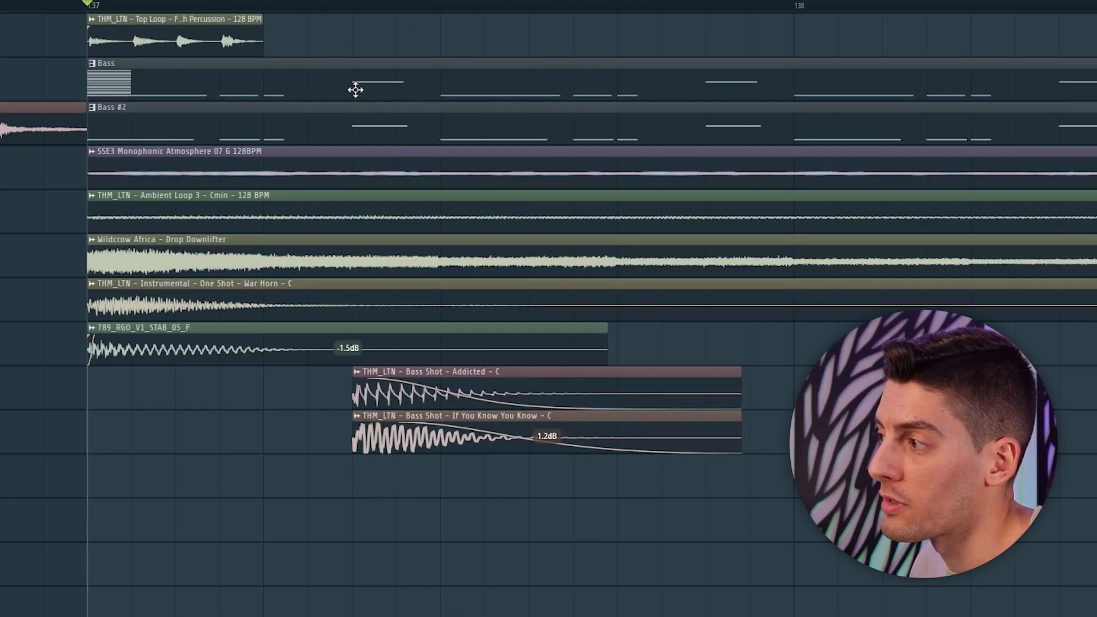
{"action": "scroll", "coordinate": [177, 421], "scroll_direction": "down", "scroll_amount": 3}
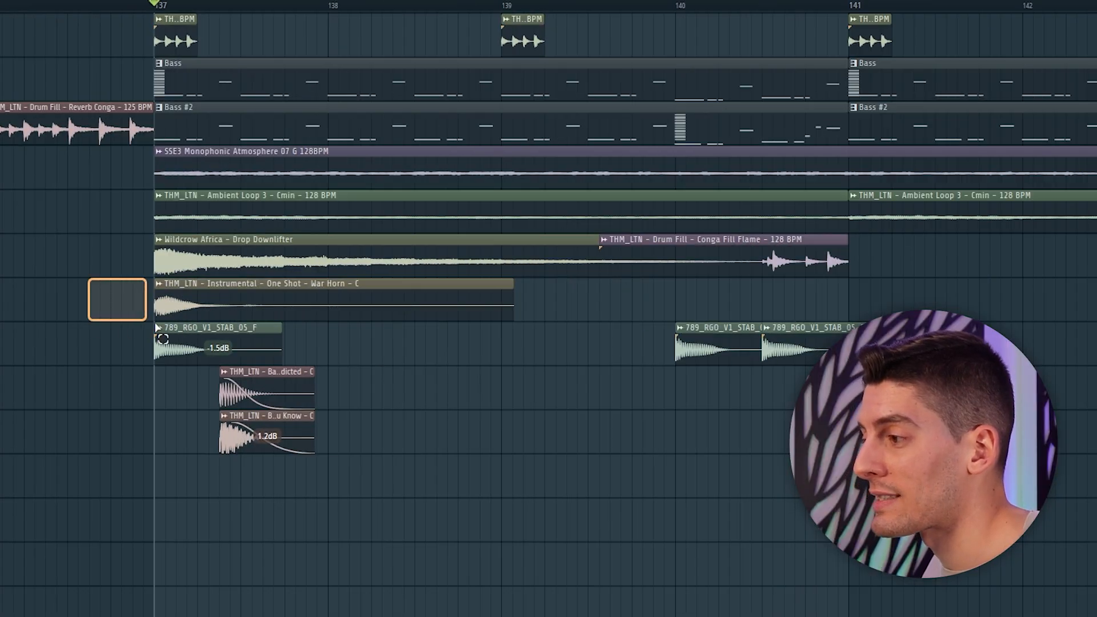
{"action": "left_click_drag", "start_coordinate": [163, 338], "coordinate": [190, 337]}
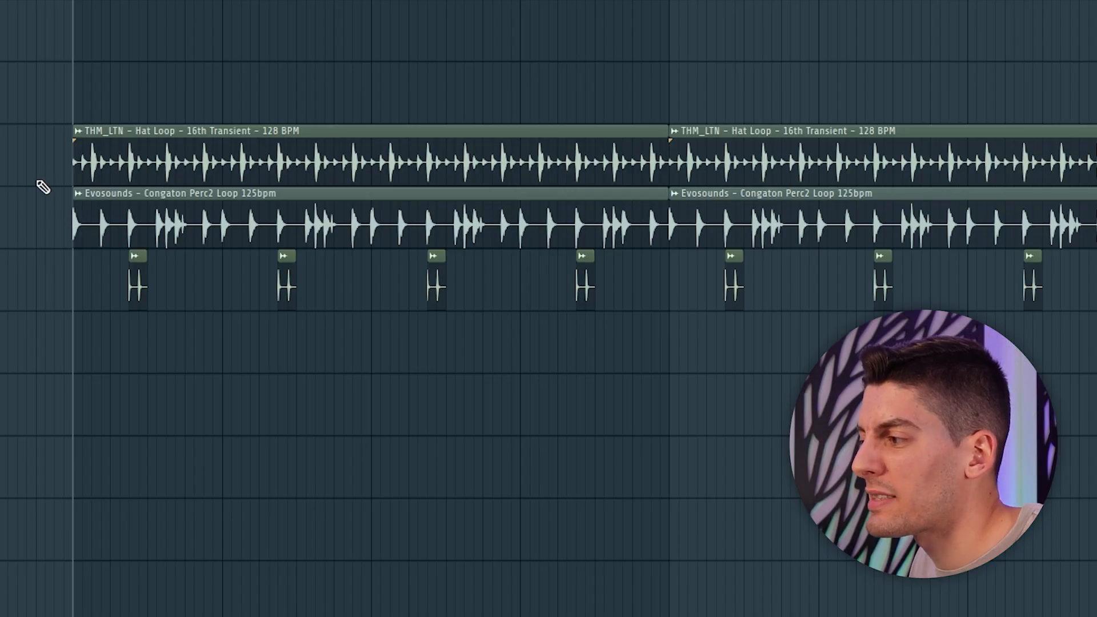
Play back the section with the 16th Transient hat loop and the Congaton Perc2 loop.
{"action": "left_click_drag", "start_coordinate": [23, 130], "coordinate": [578, 372]}
{"action": "left_click", "coordinate": [578, 372], "text": "ctrl"}
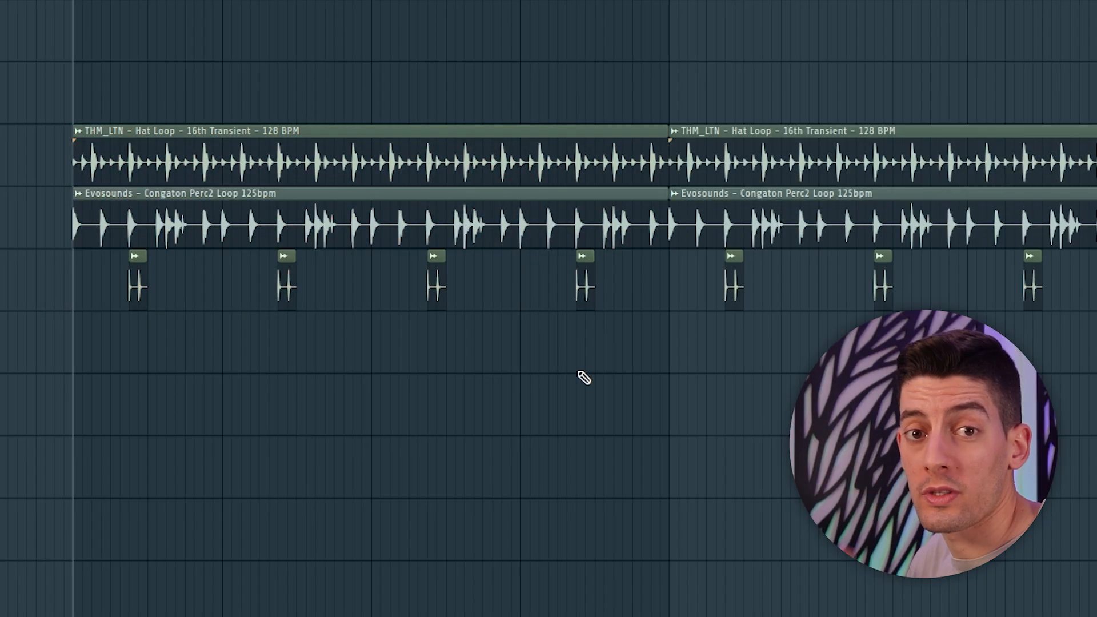
{"action": "key", "text": "space"}
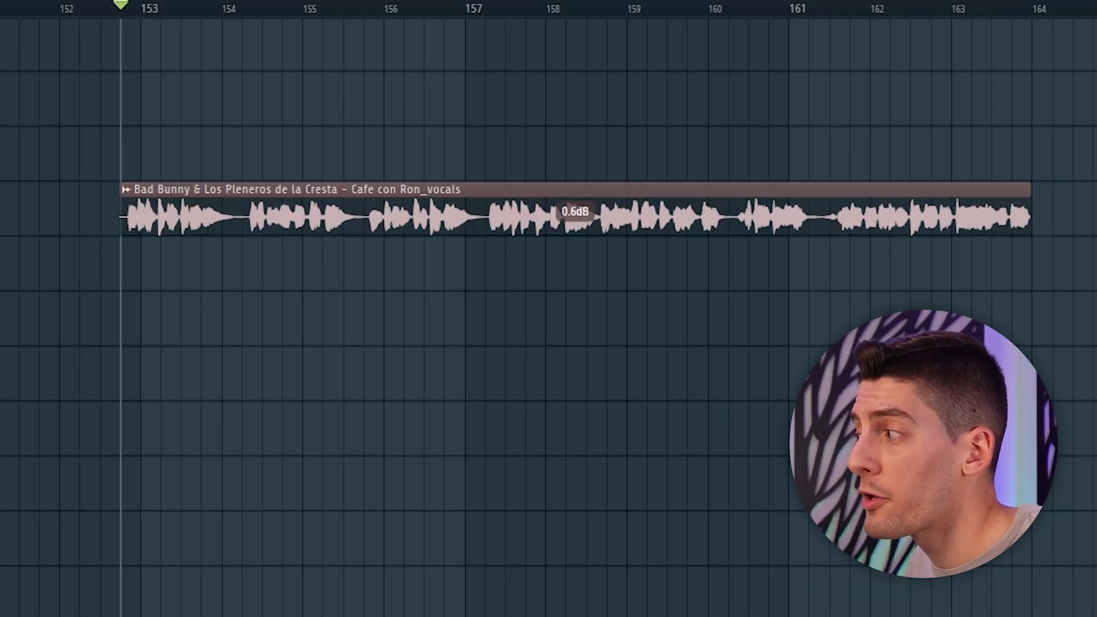
Play back the Cafe con Ron vocals in solo, including the section with the ValhallaVintageVerb mix automation.
{"action": "key", "text": "space"}
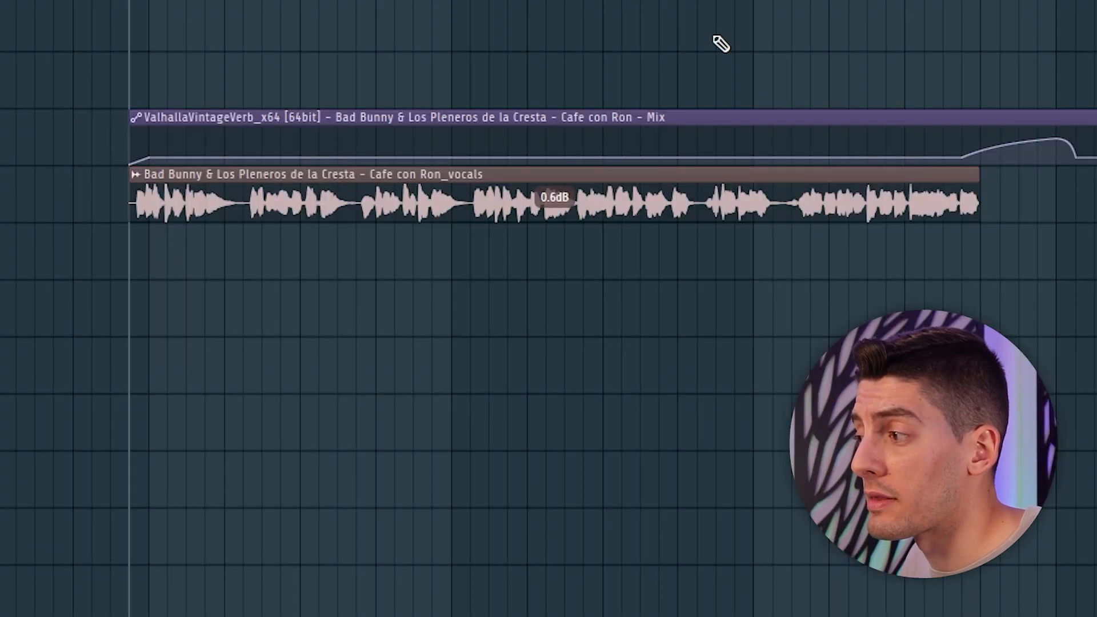
{"action": "key", "text": "space"}
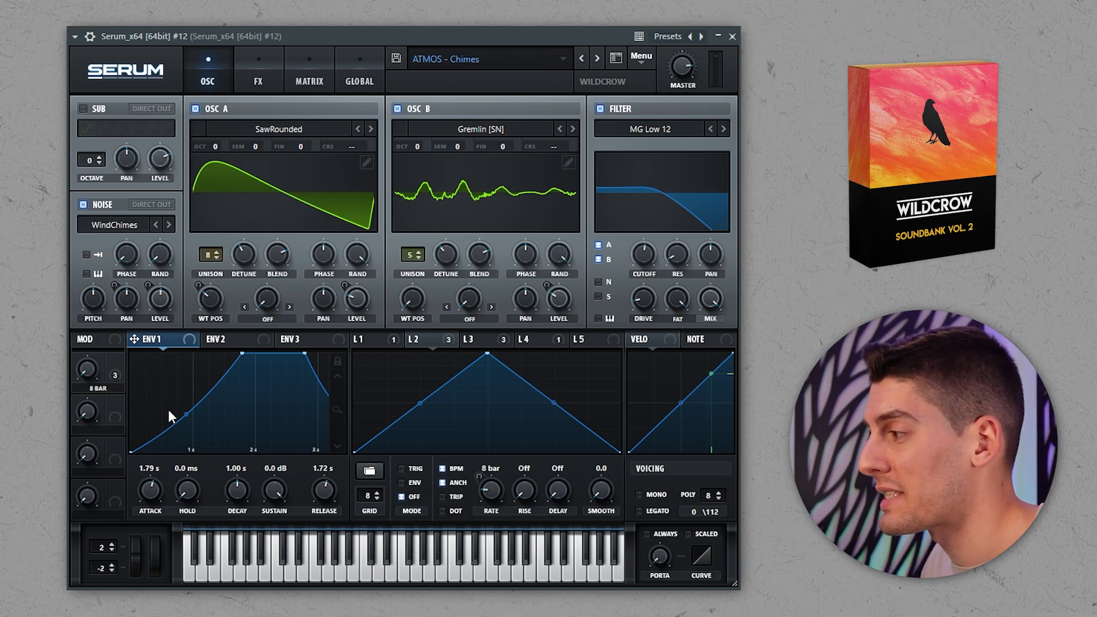
Inspect LFO 3 and LFO 4 of the ATMOS - Chimes patch in Serum, and audition the Break Deep Impact sample in solo.
{"action": "left_click", "coordinate": [479, 339]}
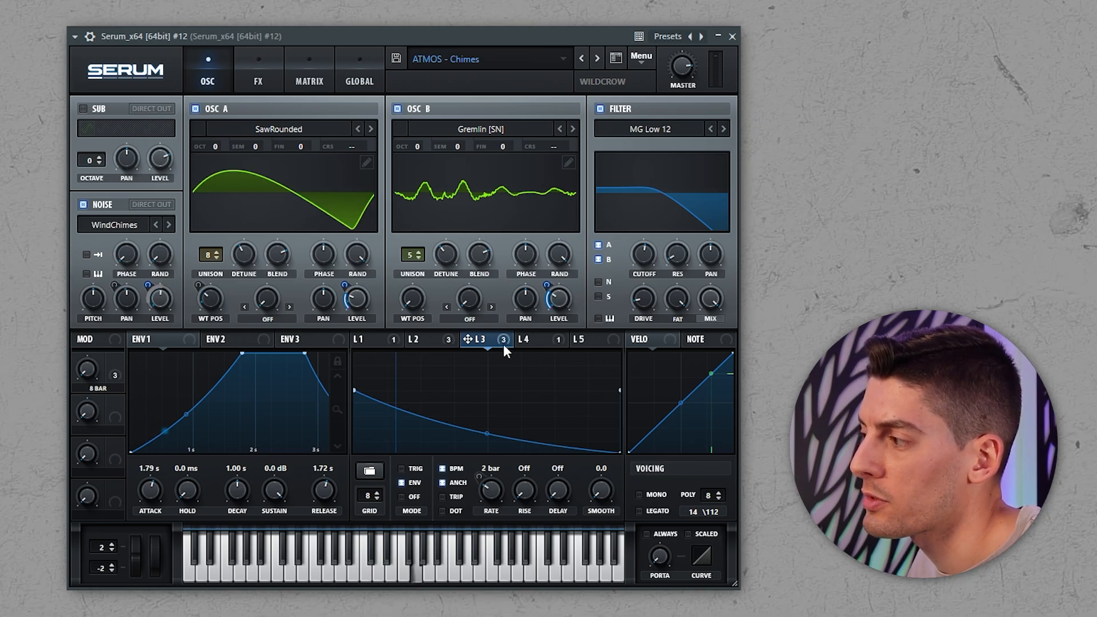
{"action": "left_click", "coordinate": [529, 339]}
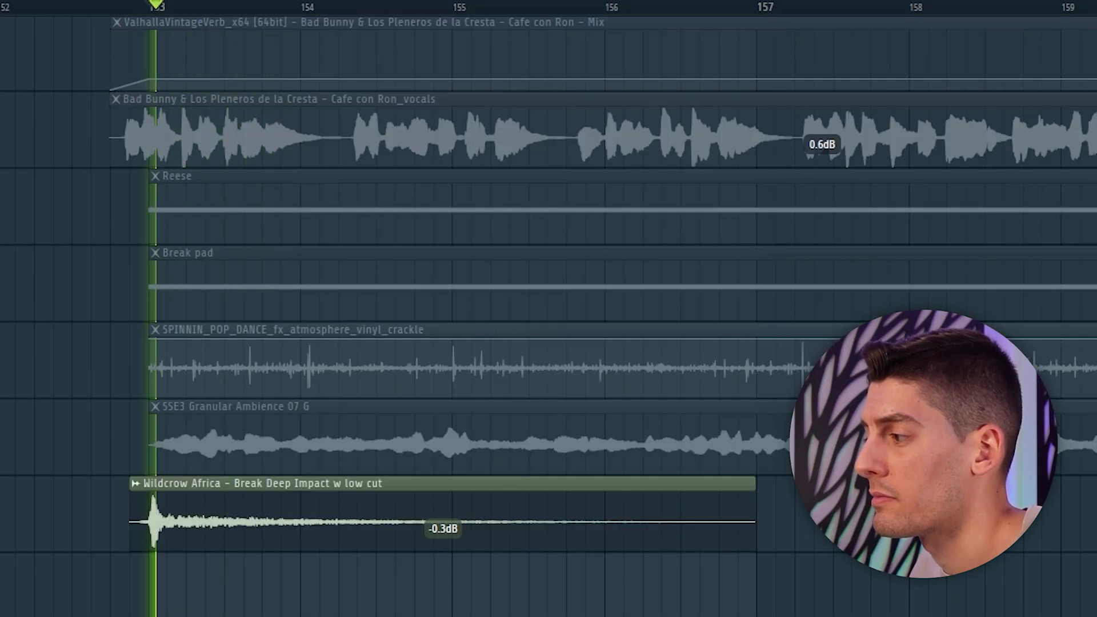
{"action": "key", "text": "space"}
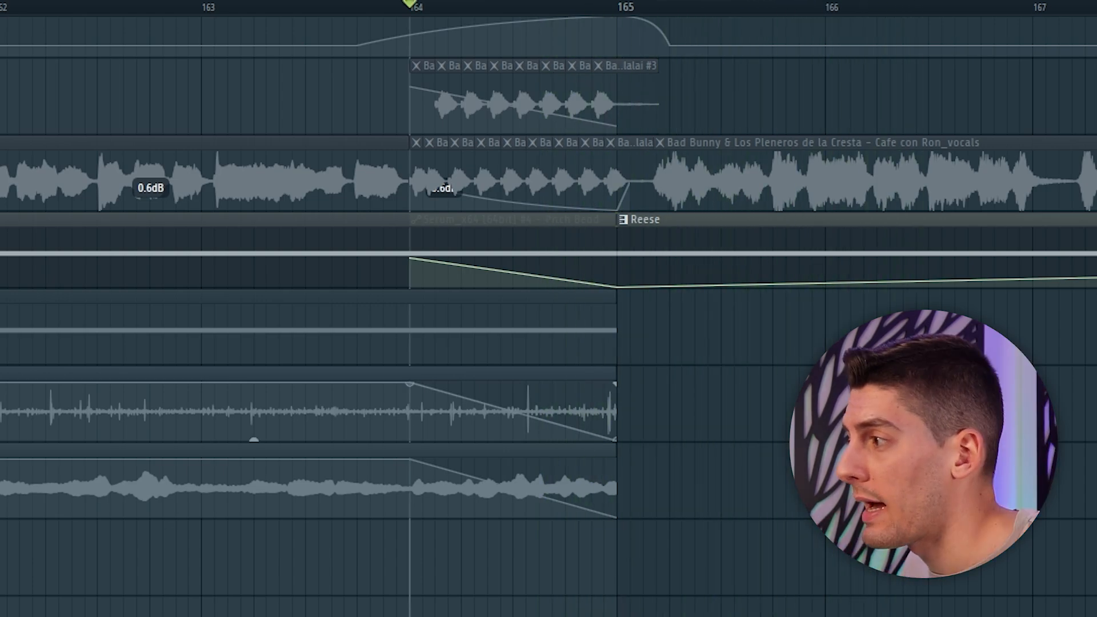
Examine the chopped vocal repeats and their automation between bars 164 and 165, and play them back in solo.
{"action": "scroll", "coordinate": [457, 80], "scroll_direction": "up", "scroll_amount": 5}
{"action": "left_click_drag", "start_coordinate": [386, 116], "coordinate": [417, 206]}
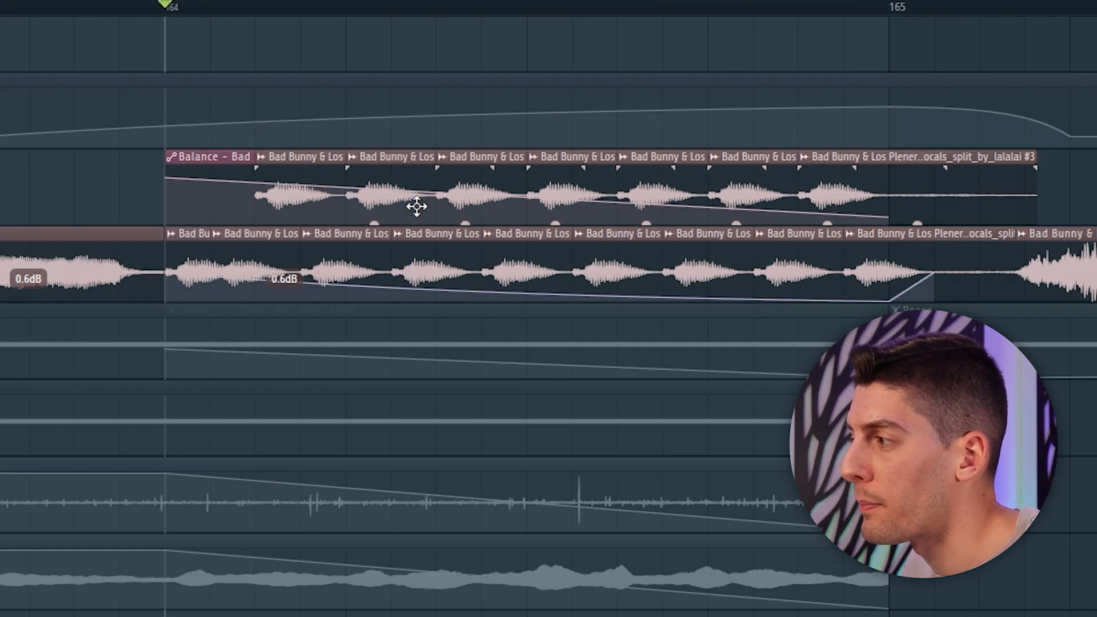
{"action": "scroll", "coordinate": [416, 207], "scroll_direction": "up", "scroll_amount": 2}
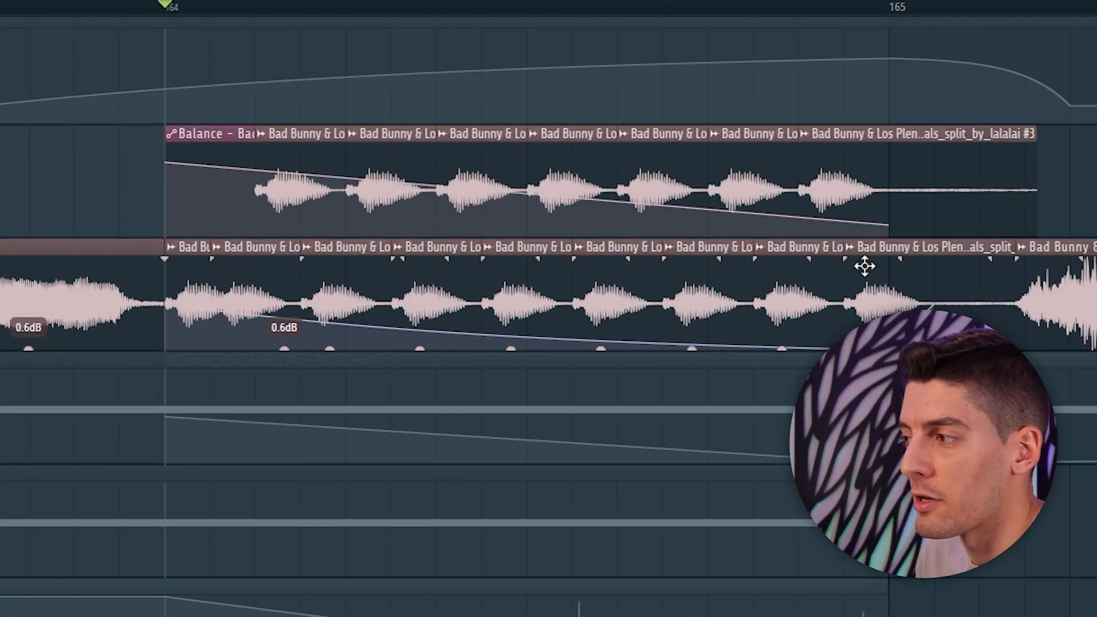
{"action": "key", "text": "space"}
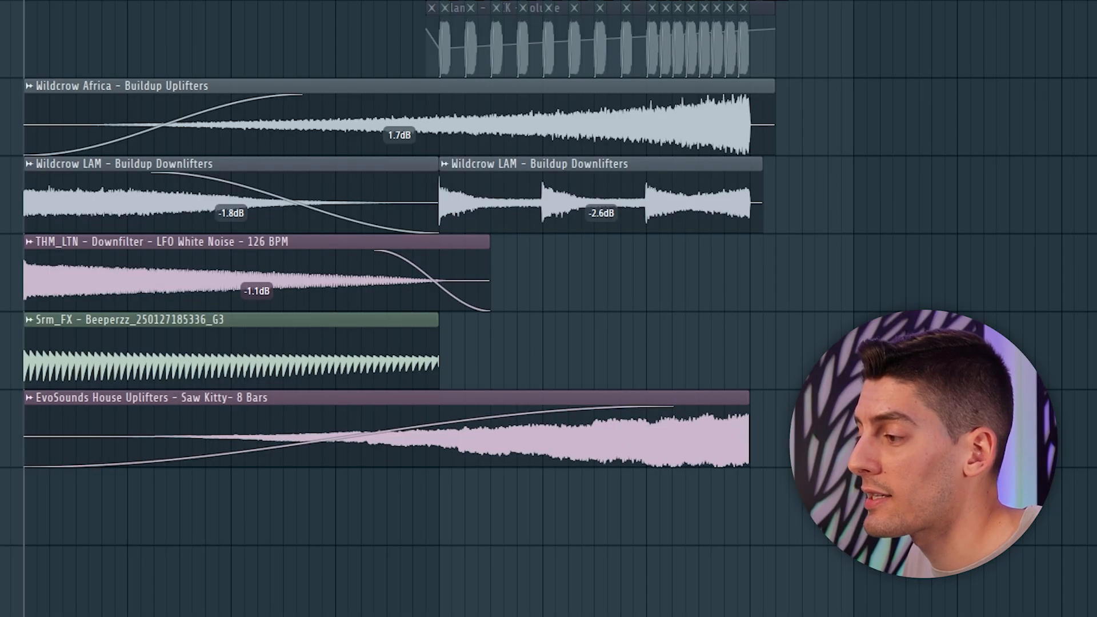
Select the Buildup Uplifters, the second Buildup Downlifters and the Saw Kitty uplifter clips, and audition the buildup effects.
{"action": "left_click_drag", "start_coordinate": [11, 386], "coordinate": [148, 171]}
{"action": "left_click_drag", "start_coordinate": [914, 514], "coordinate": [590, 127]}
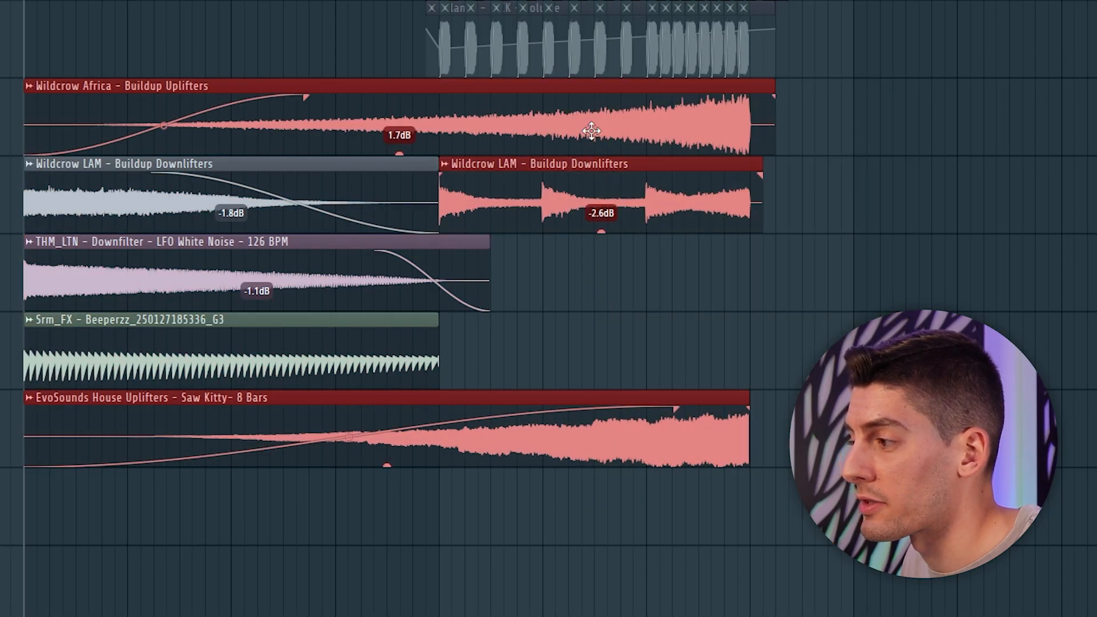
{"action": "key", "text": "space"}
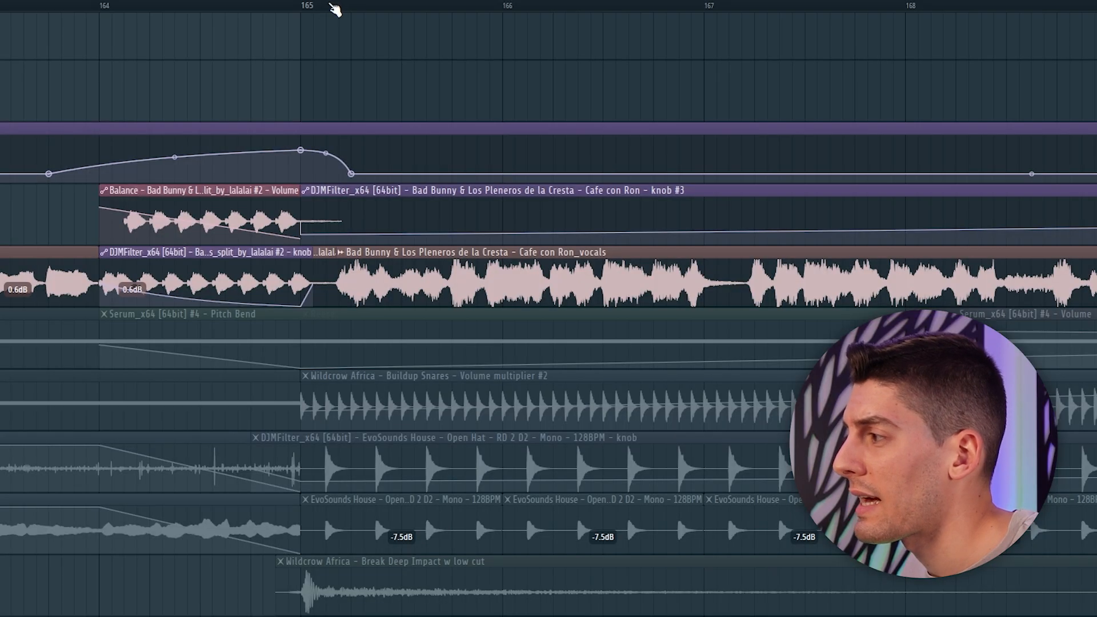
Set the playback position to where the vocals re-enter just after bar 165.
{"action": "left_click", "coordinate": [340, 5]}
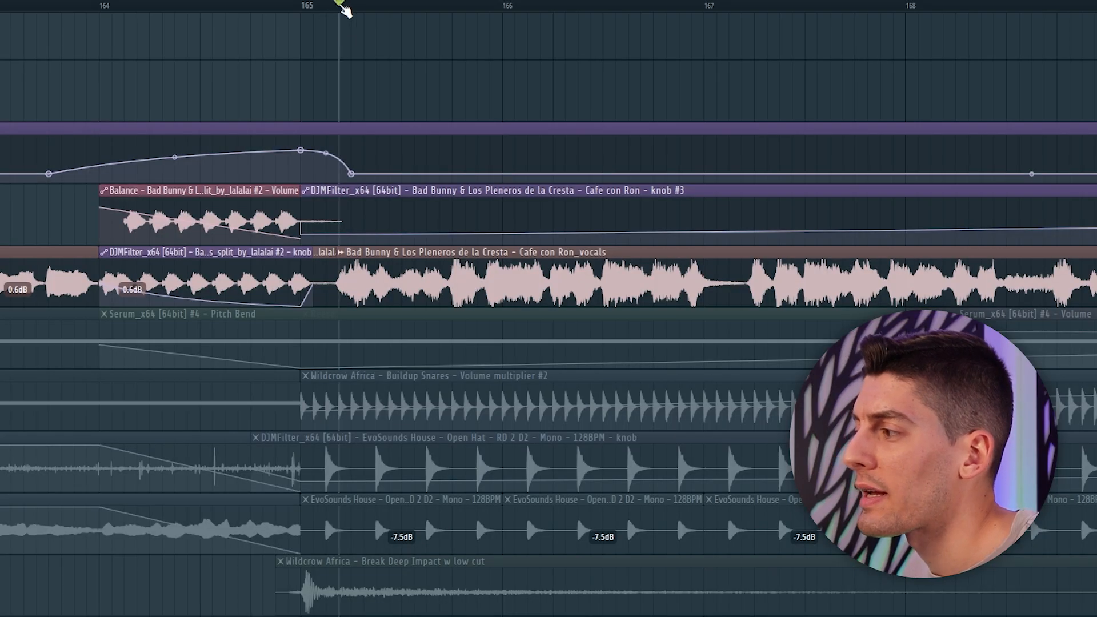